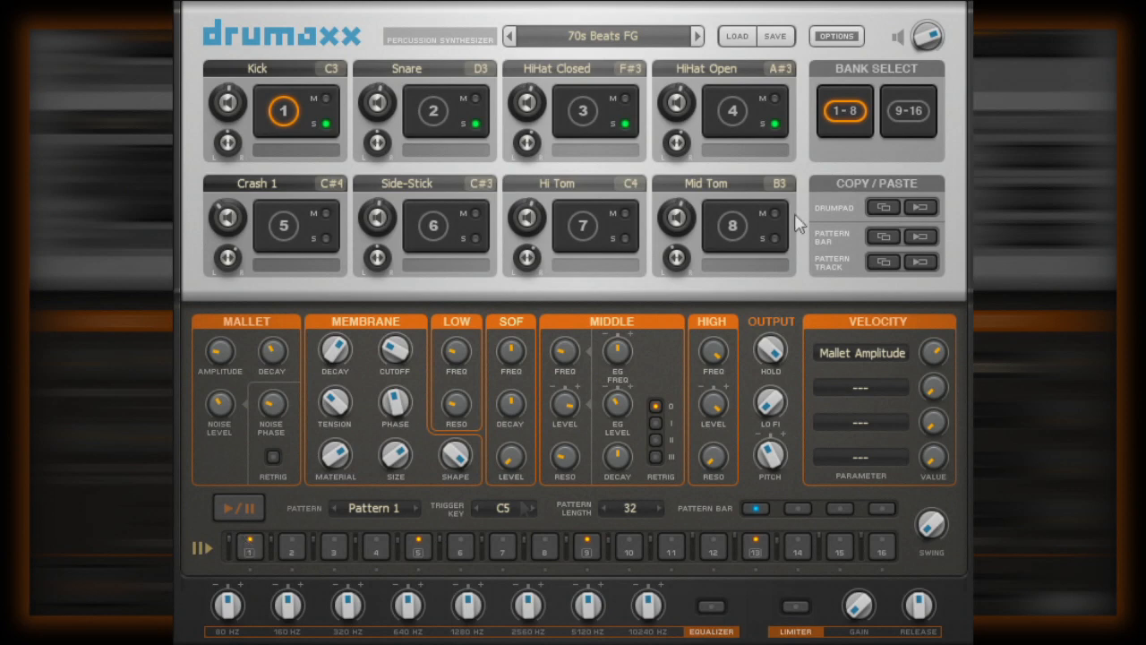
- Reset Pattern 1 from the OPTIONS menu to an empty 16-step pattern
{"action": "left_click", "coordinate": [841, 36]}
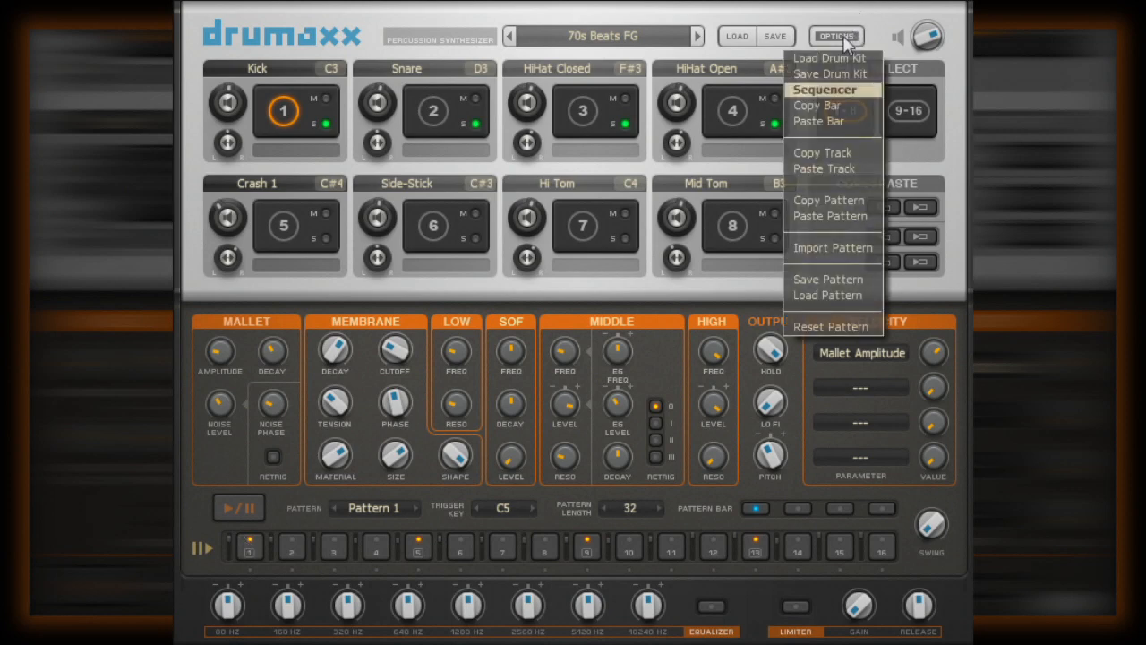
{"action": "left_click", "coordinate": [817, 326]}
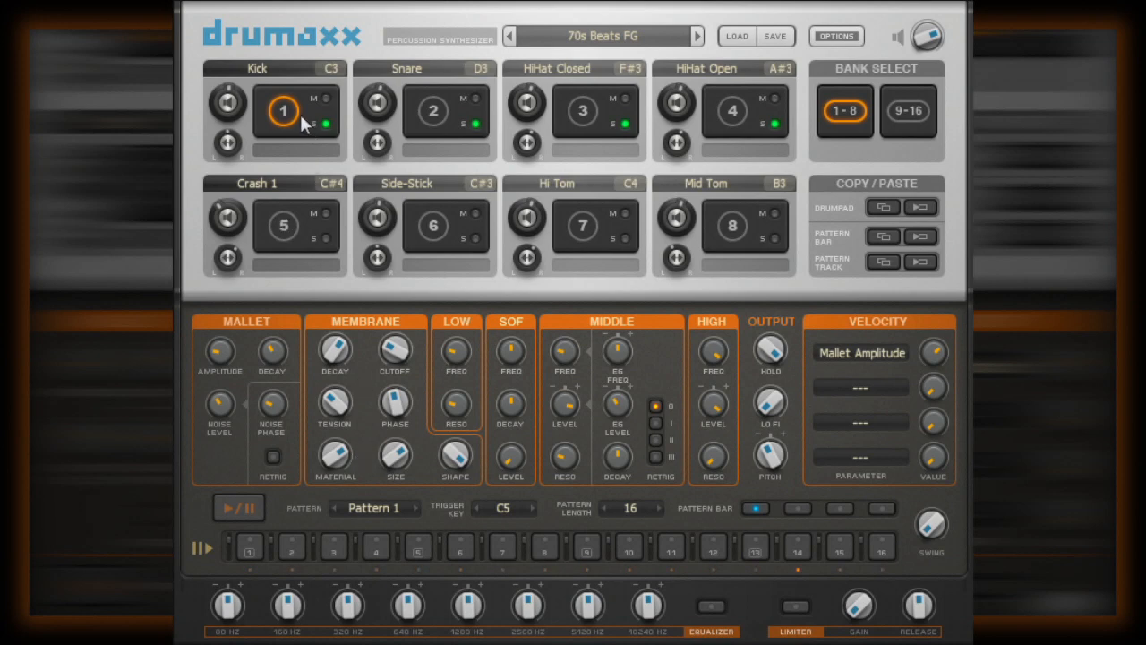
- Audition the Snare, HiHat Closed and HiHat Open pads, then reselect the Kick
{"action": "left_click", "coordinate": [443, 124]}
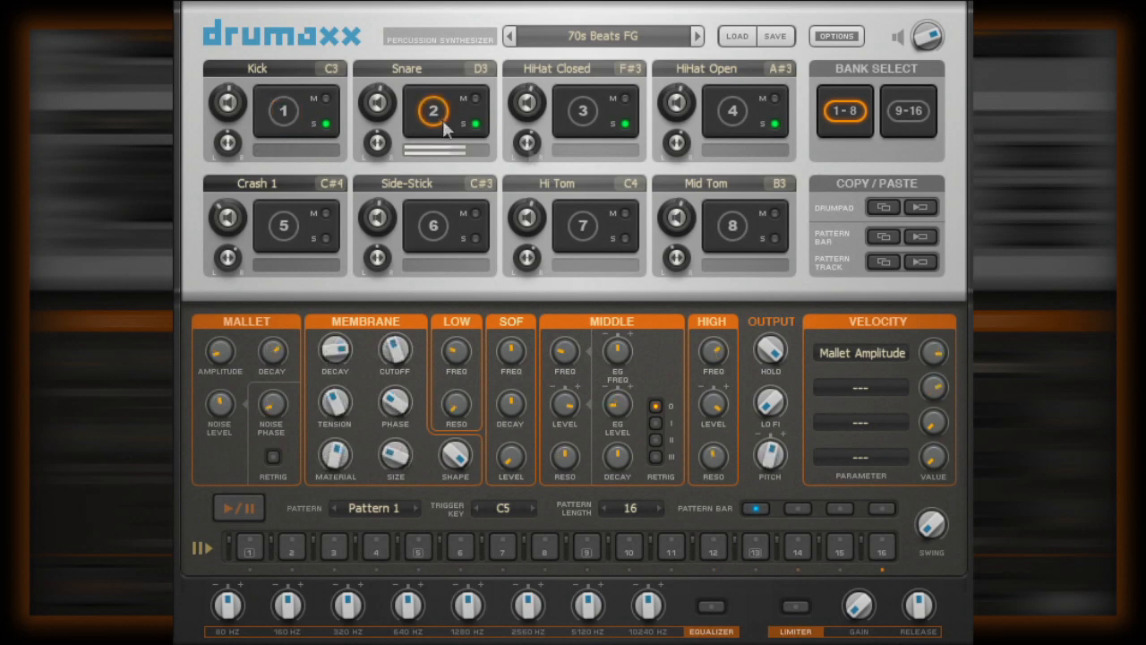
{"action": "left_click", "coordinate": [602, 108]}
{"action": "left_click", "coordinate": [736, 109]}
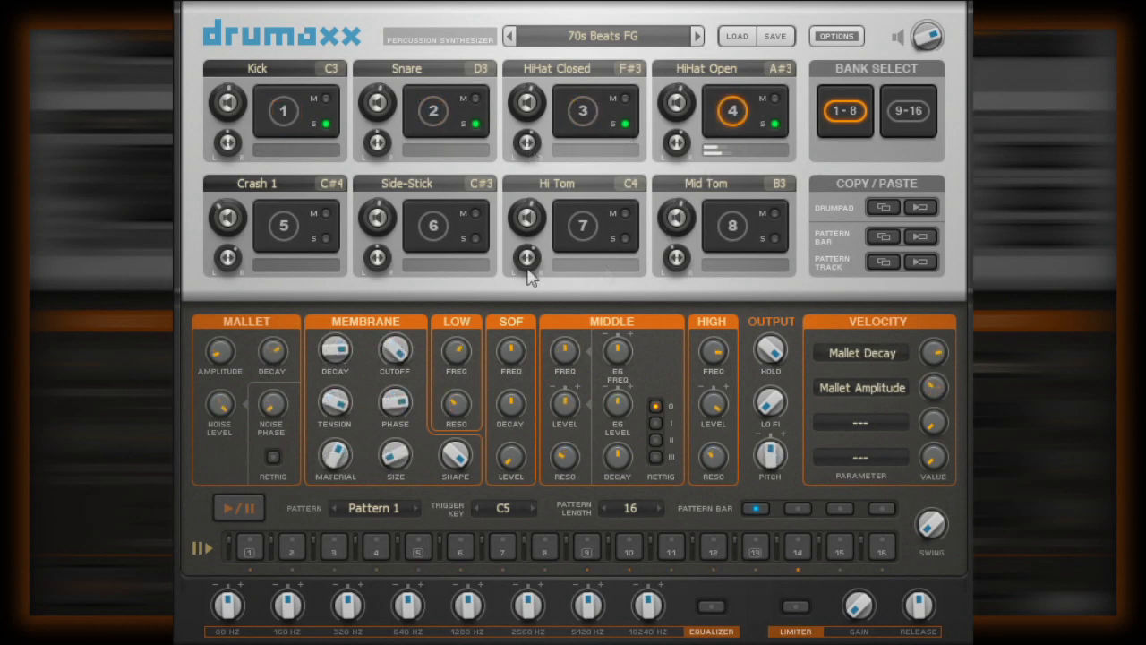
{"action": "left_click", "coordinate": [281, 110]}
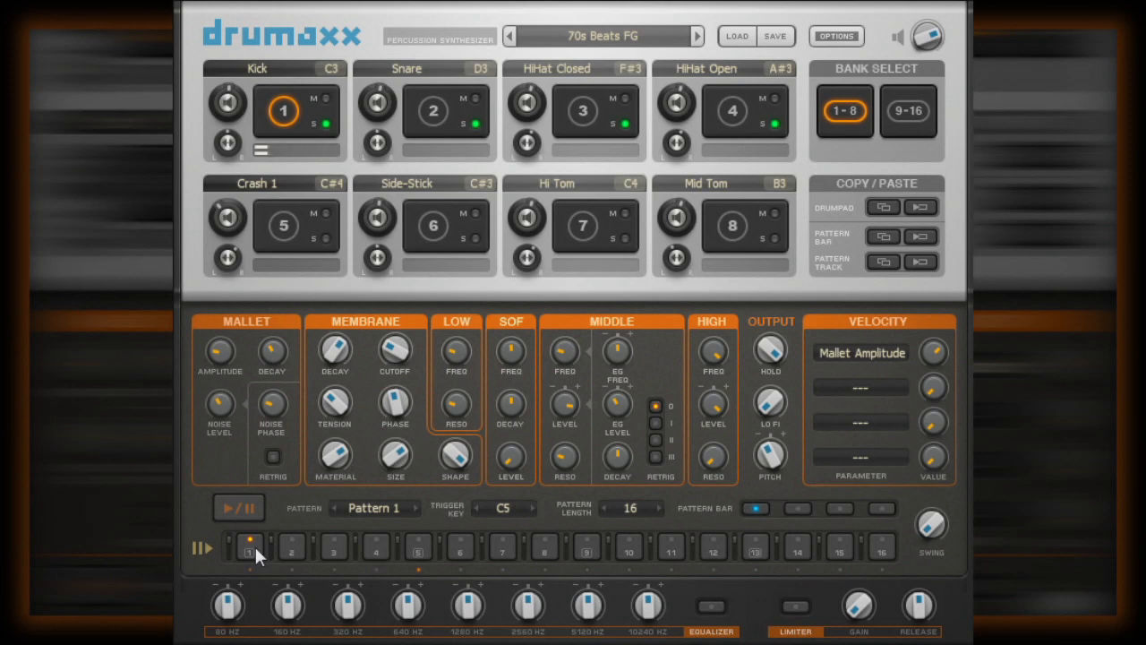
- Add kick hits on steps 5, 9 and 13
{"action": "left_click", "coordinate": [419, 549]}
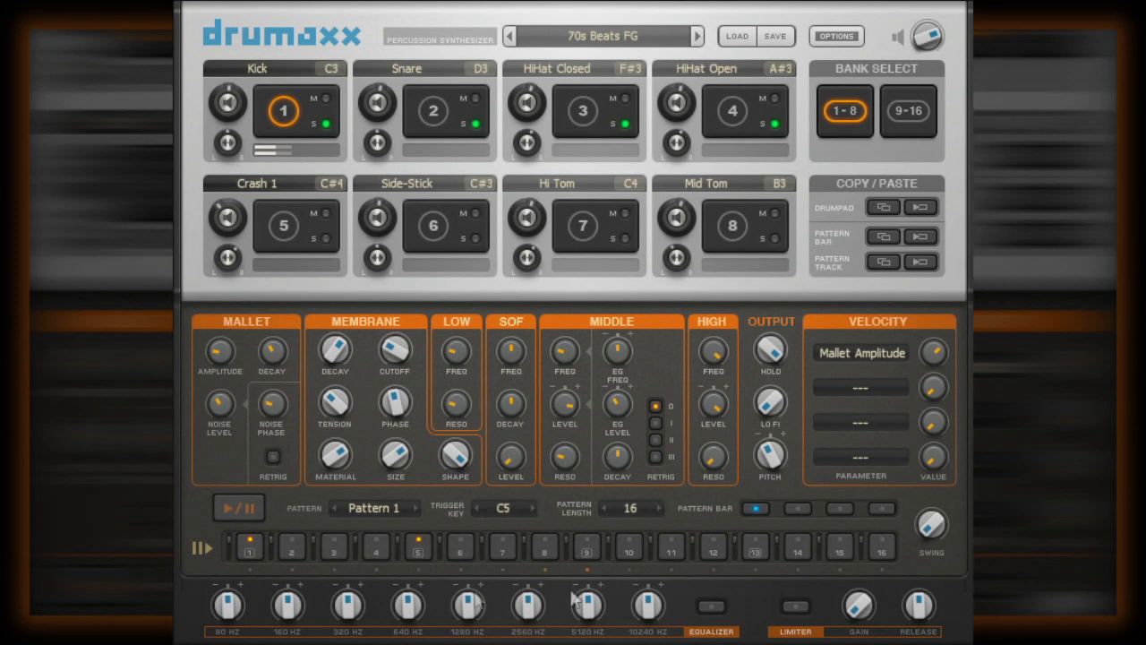
{"action": "left_click", "coordinate": [586, 547]}
{"action": "left_click", "coordinate": [754, 548]}
- Select the Snare and add a snare hit on step 13
{"action": "left_click", "coordinate": [436, 111]}
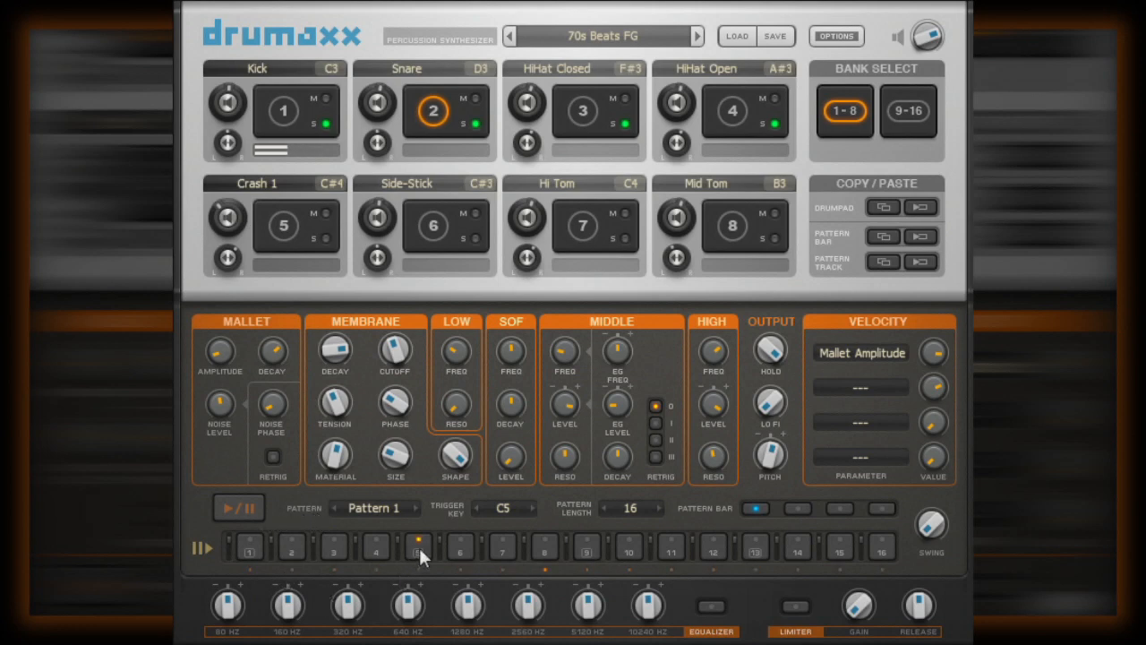
{"action": "left_click", "coordinate": [752, 550]}
{"action": "left_click", "coordinate": [577, 108]}
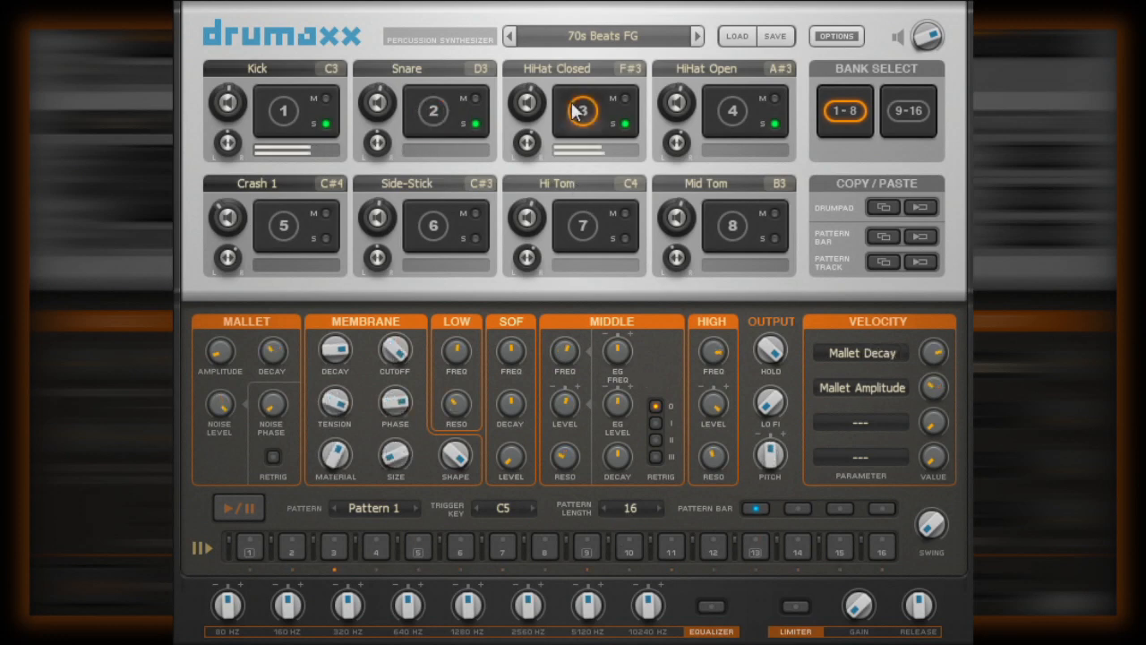
- Place closed hi-hat hits on steps 1, 3, 5, 7, 9, 11, 13 and 15
{"action": "left_click", "coordinate": [249, 548]}
{"action": "left_click", "coordinate": [332, 545]}
{"action": "left_click", "coordinate": [421, 548]}
{"action": "left_click", "coordinate": [506, 545]}
{"action": "left_click", "coordinate": [587, 546]}
{"action": "left_click", "coordinate": [671, 546]}
{"action": "left_click", "coordinate": [754, 546]}
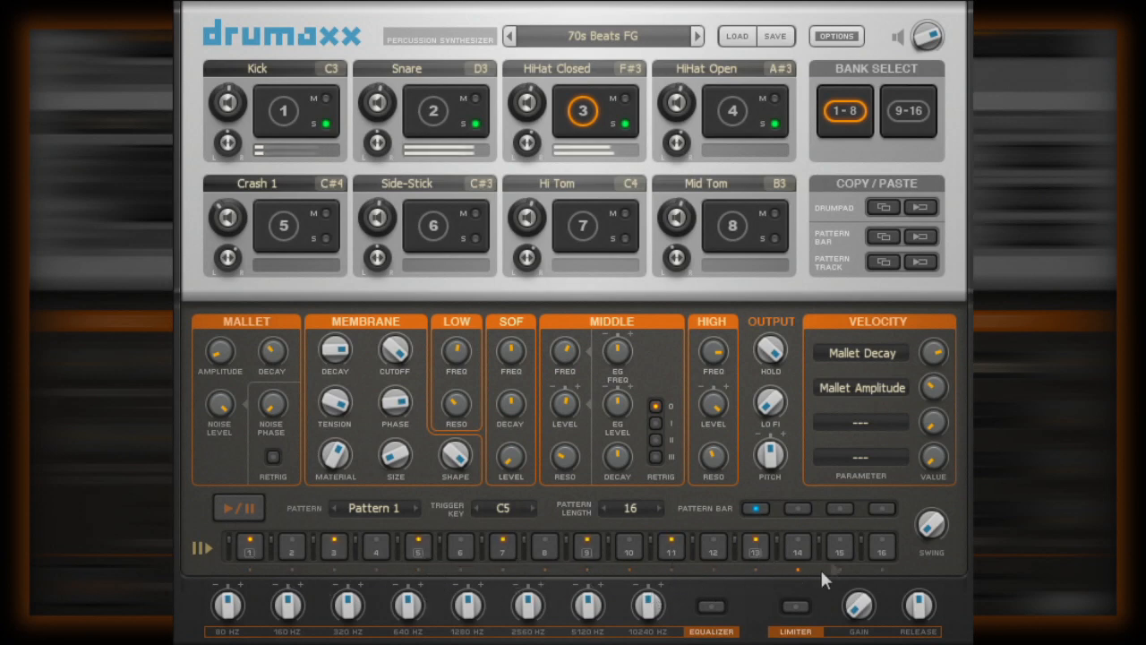
{"action": "left_click", "coordinate": [841, 546]}
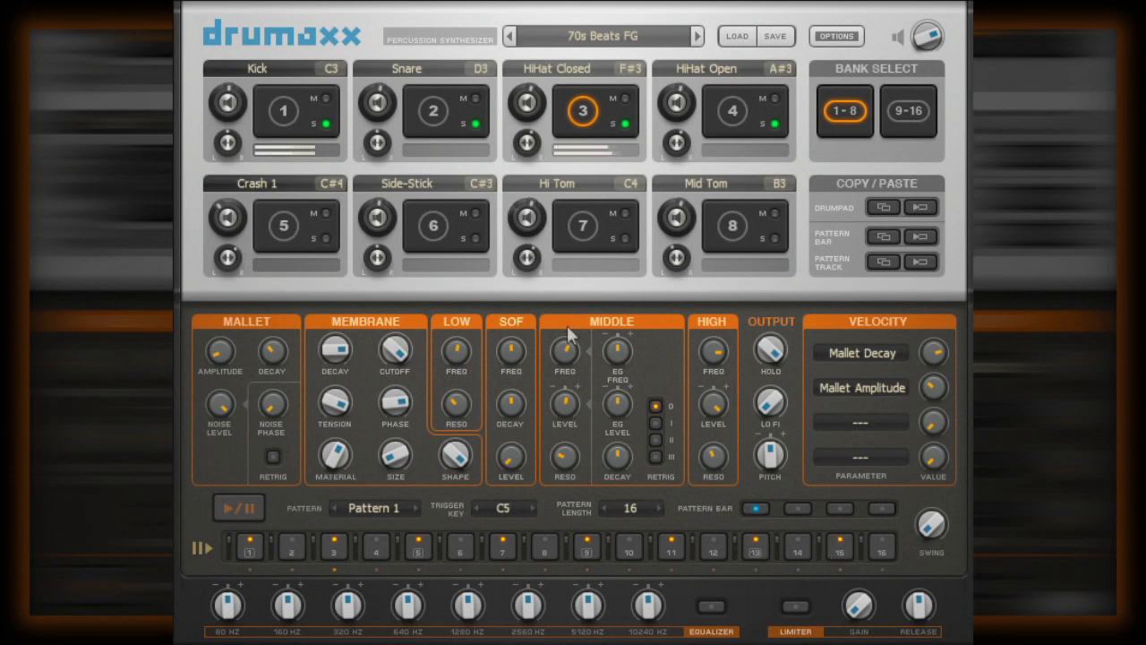
{"action": "left_click", "coordinate": [410, 112]}
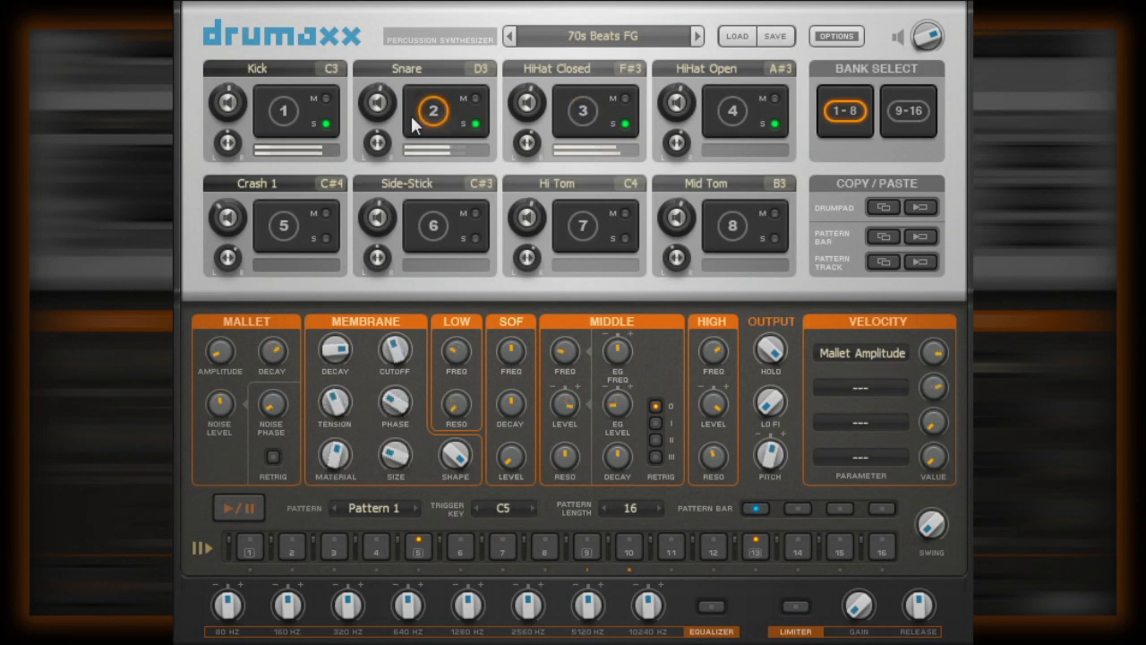
- Add snare hits on steps 11, 15 and 4
{"action": "left_click", "coordinate": [672, 543]}
{"action": "left_click", "coordinate": [840, 542]}
{"action": "left_click", "coordinate": [377, 544]}
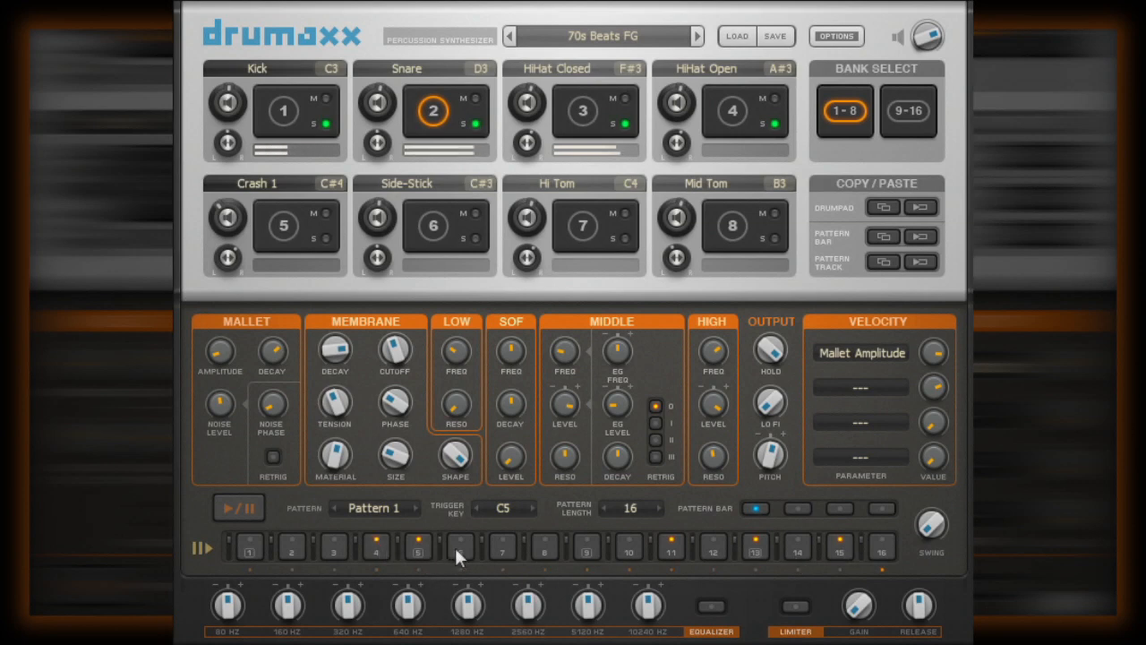
{"action": "left_click", "coordinate": [725, 106]}
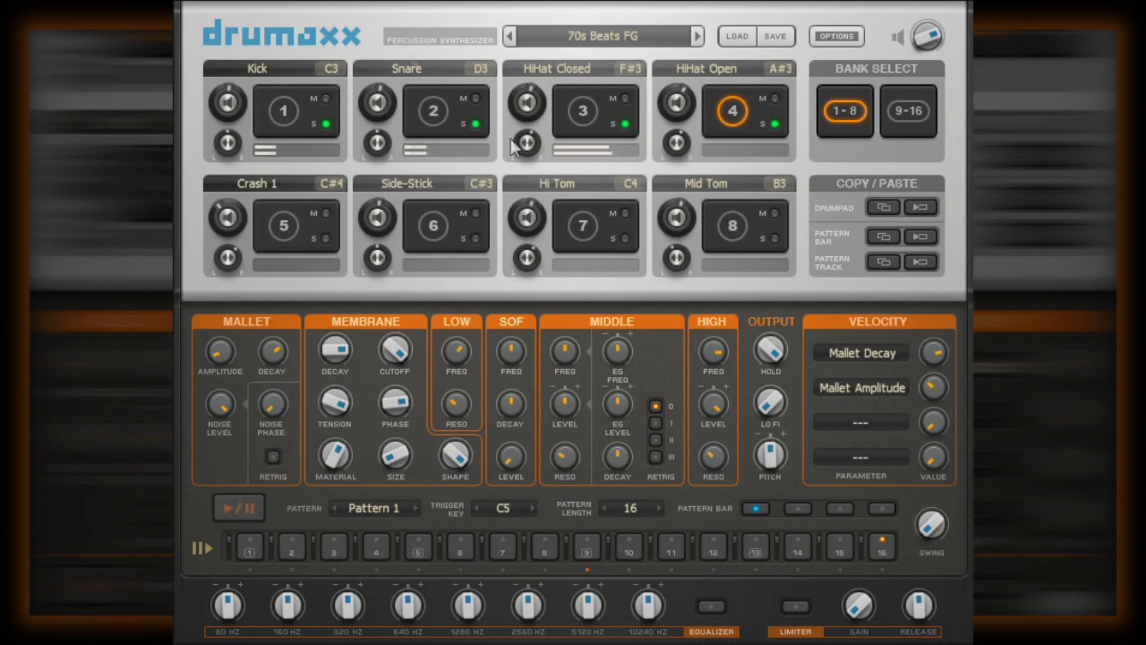
{"action": "left_click", "coordinate": [433, 111]}
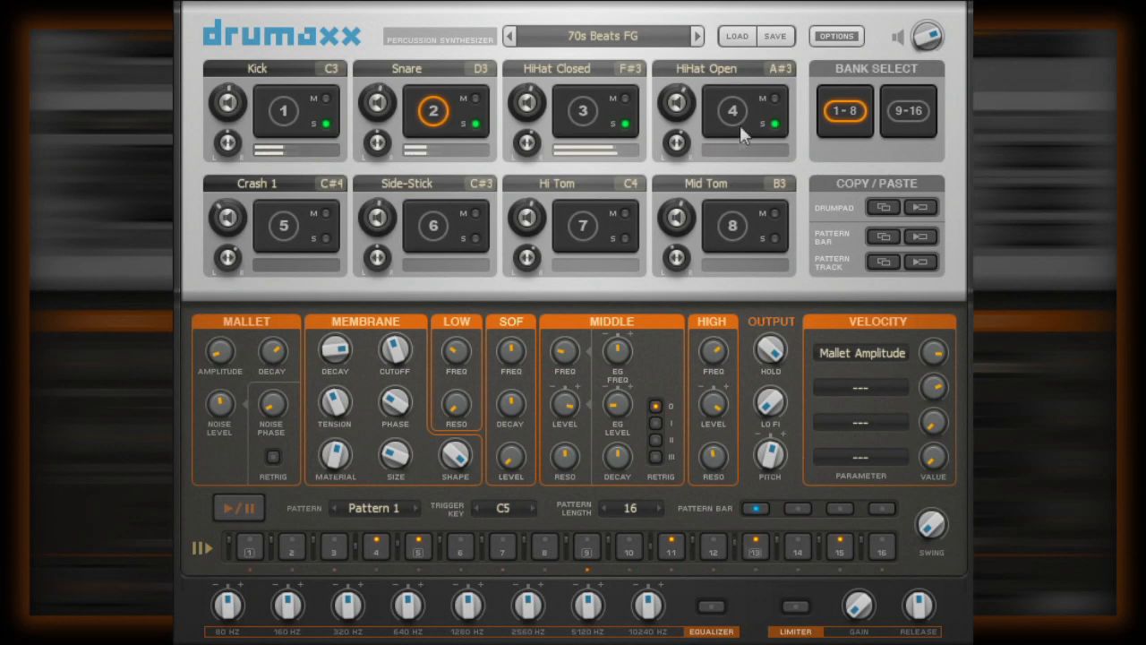
{"action": "left_click", "coordinate": [582, 110]}
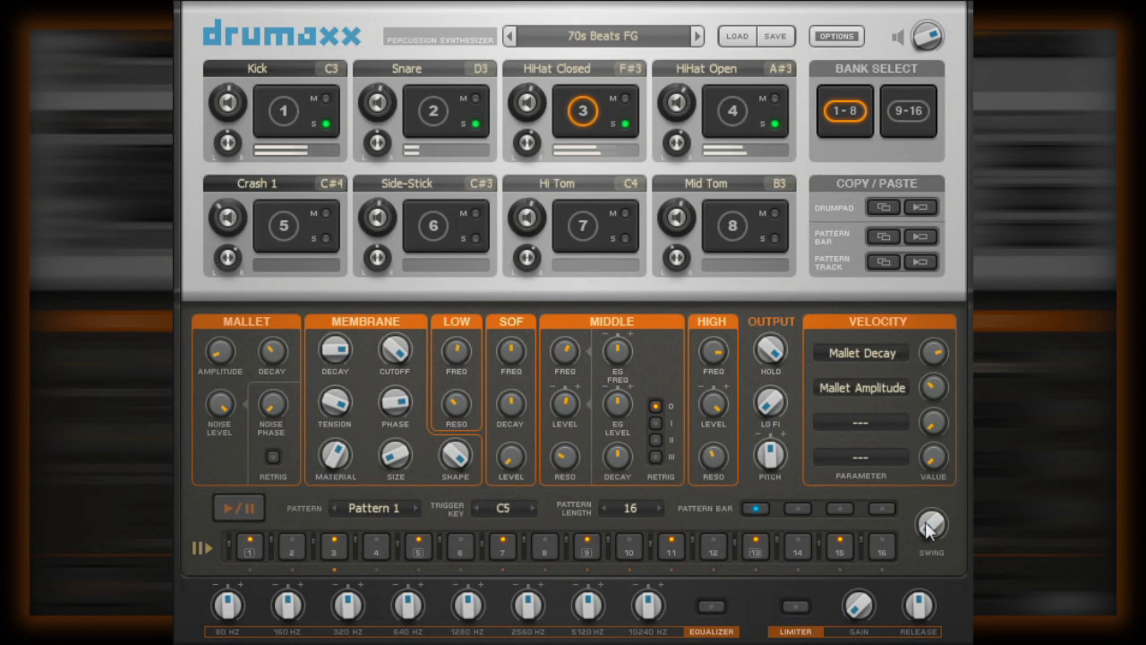
- Raise the SWING knob to 60.5%, then bring it back down to 29.5%
{"action": "left_click_drag", "start_coordinate": [927, 529], "coordinate": [900, 455]}
{"action": "left_click_drag", "start_coordinate": [928, 528], "coordinate": [897, 363]}
{"action": "left_click_drag", "start_coordinate": [929, 528], "coordinate": [929, 569]}
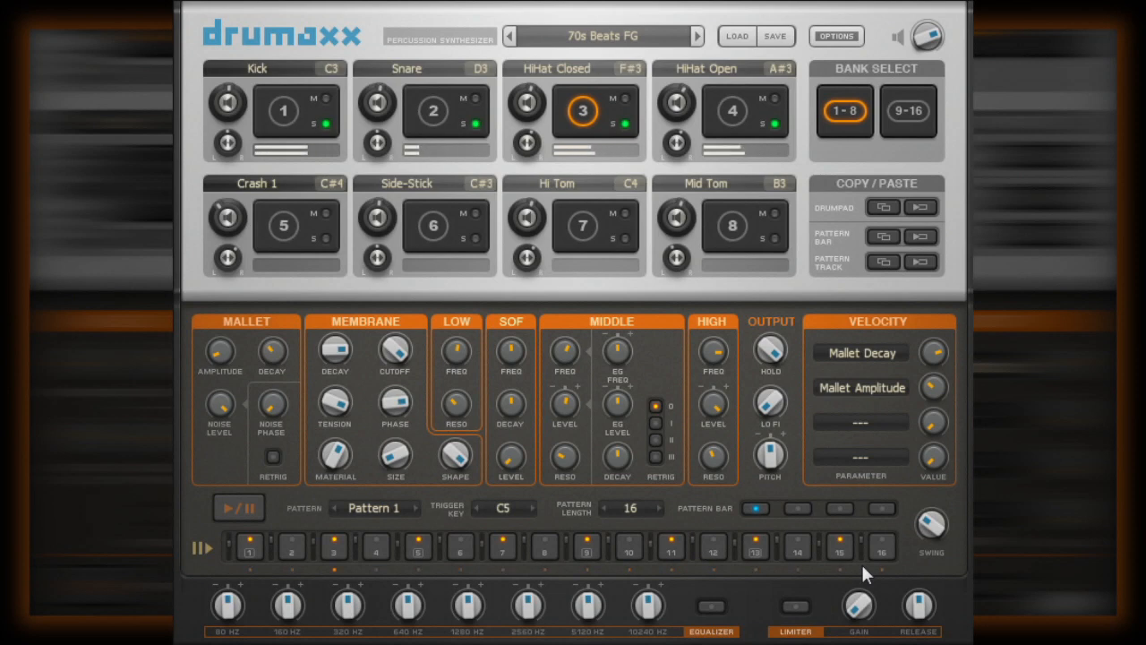
{"action": "left_click", "coordinate": [633, 507]}
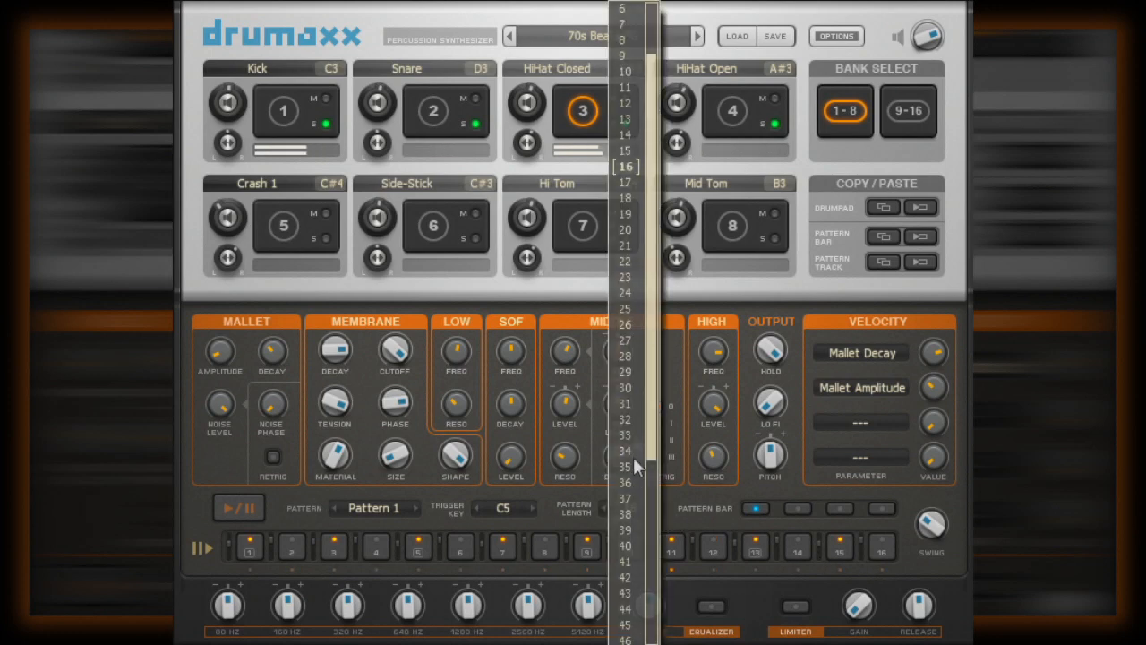
{"action": "left_click", "coordinate": [633, 420]}
{"action": "left_click", "coordinate": [795, 507]}
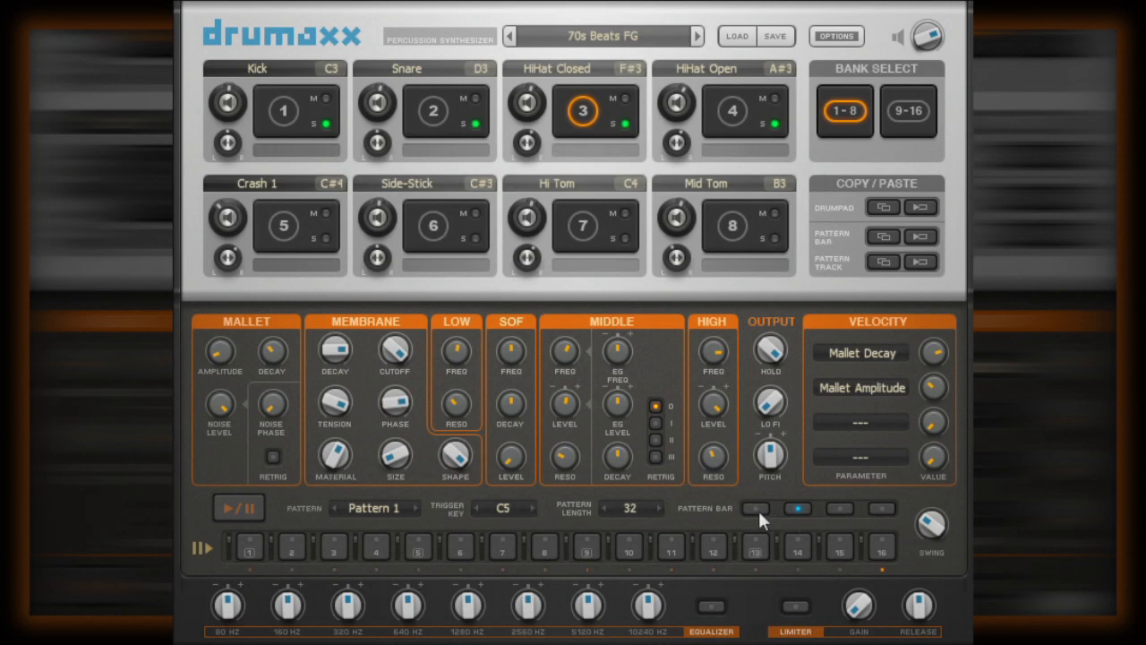
{"action": "left_click", "coordinate": [757, 508]}
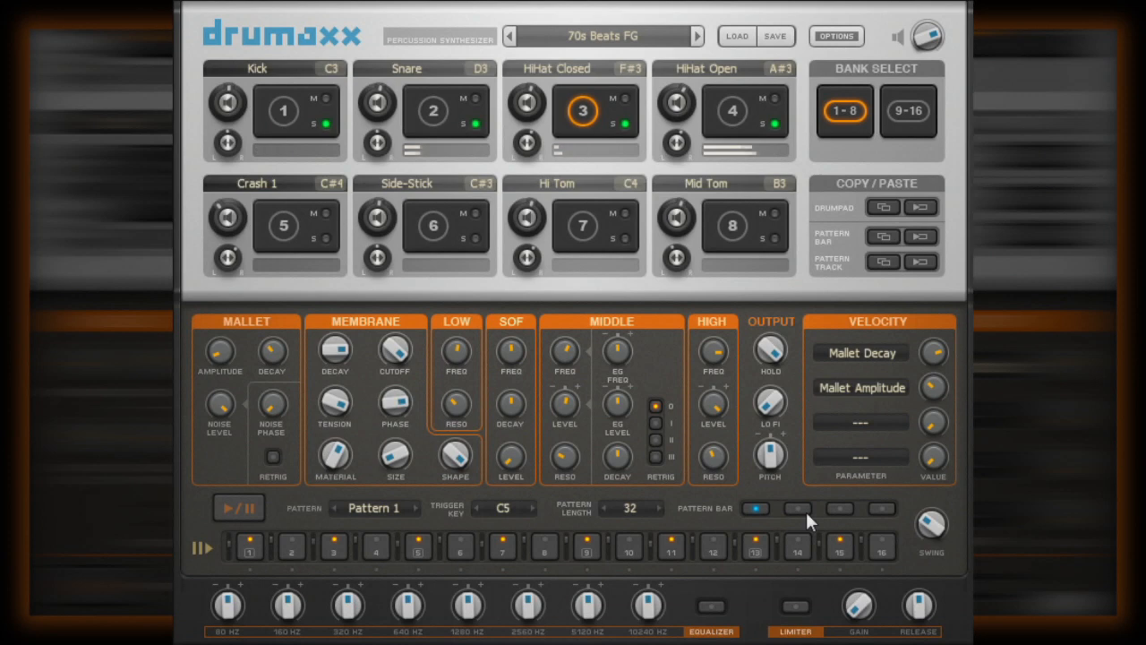
{"action": "left_click", "coordinate": [637, 509]}
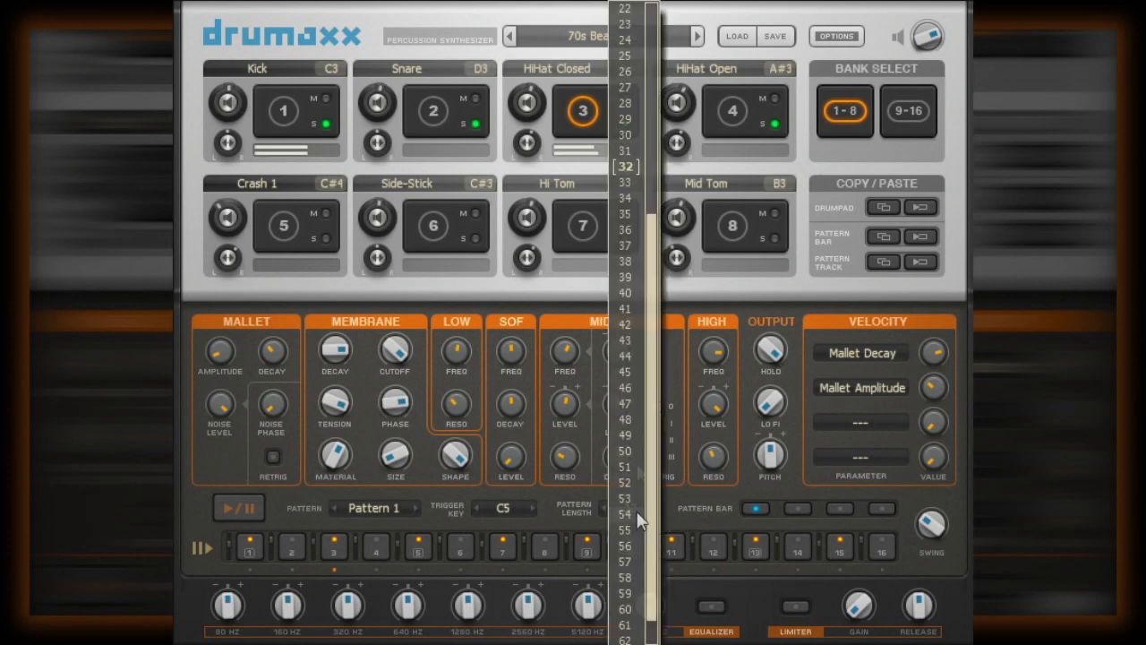
{"action": "left_click_drag", "start_coordinate": [654, 232], "coordinate": [653, 134]}
{"action": "left_click", "coordinate": [634, 44]}
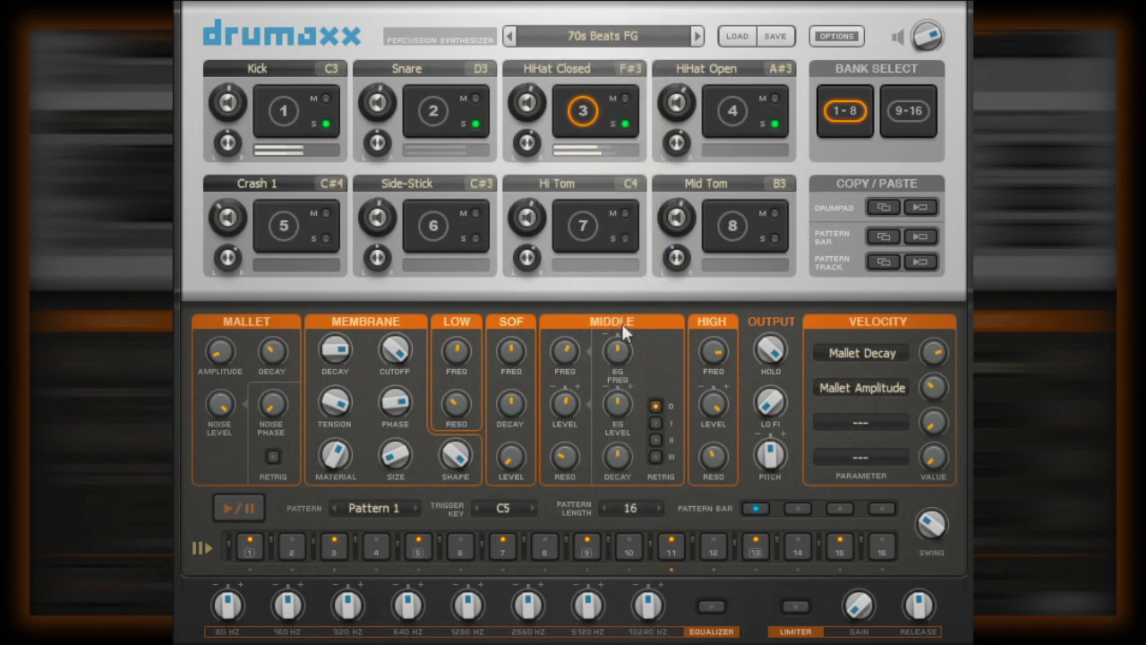